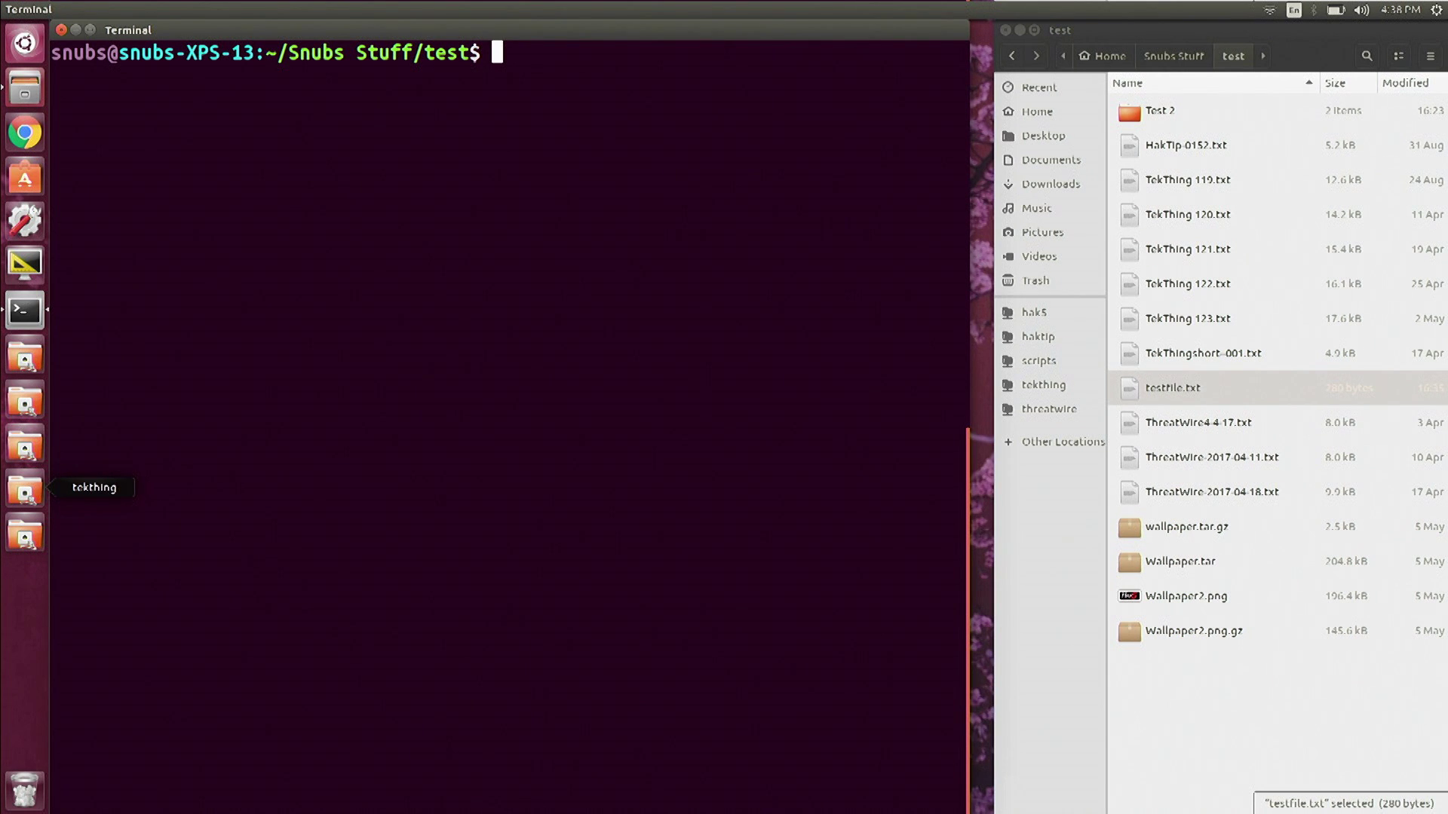
type("ps")
Step: Run ps for this shell's processes, then ps aux for all system processes
key("Return")
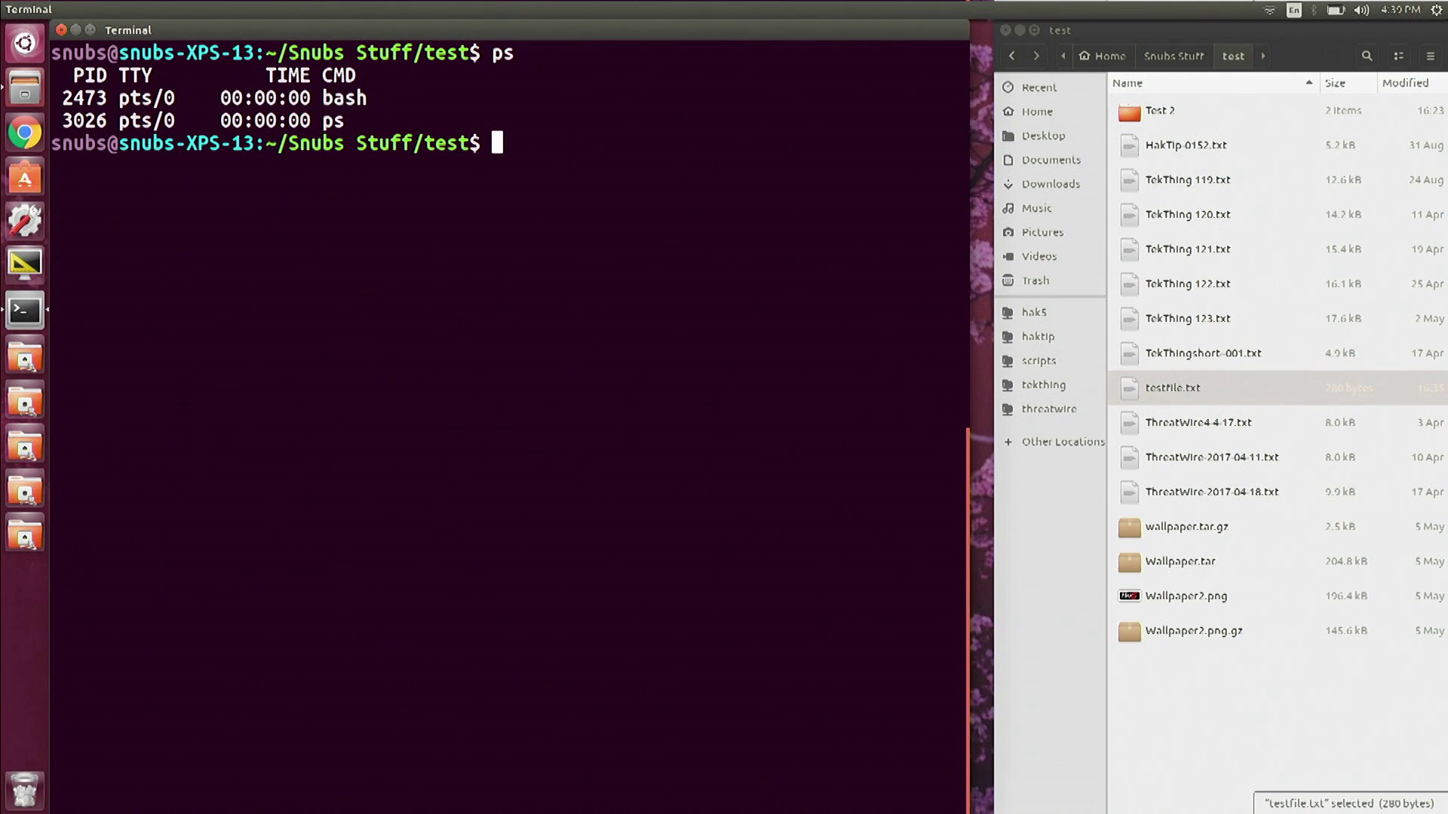
type("ps aux")
key("Return")
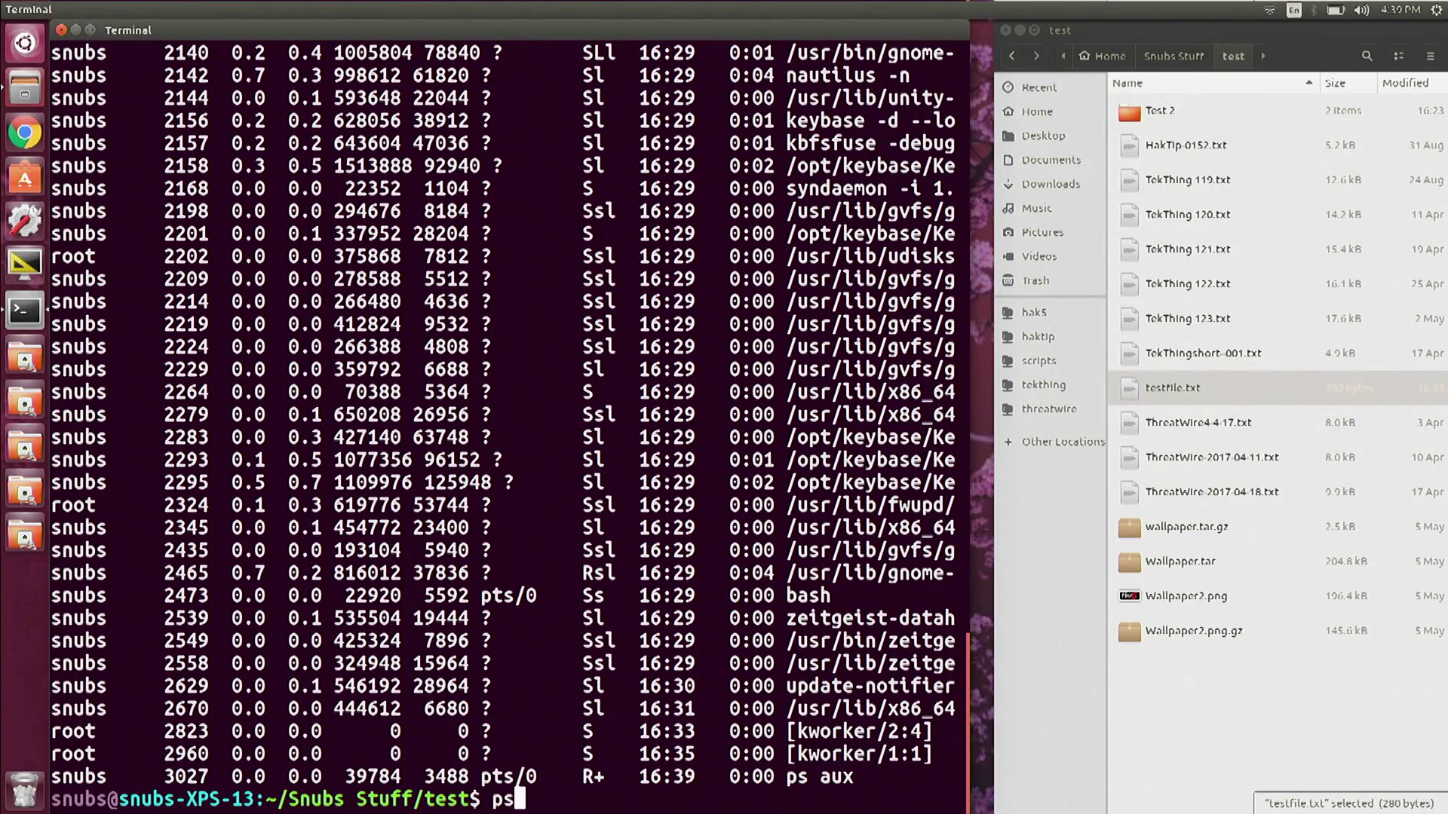
type(" aux | gr")
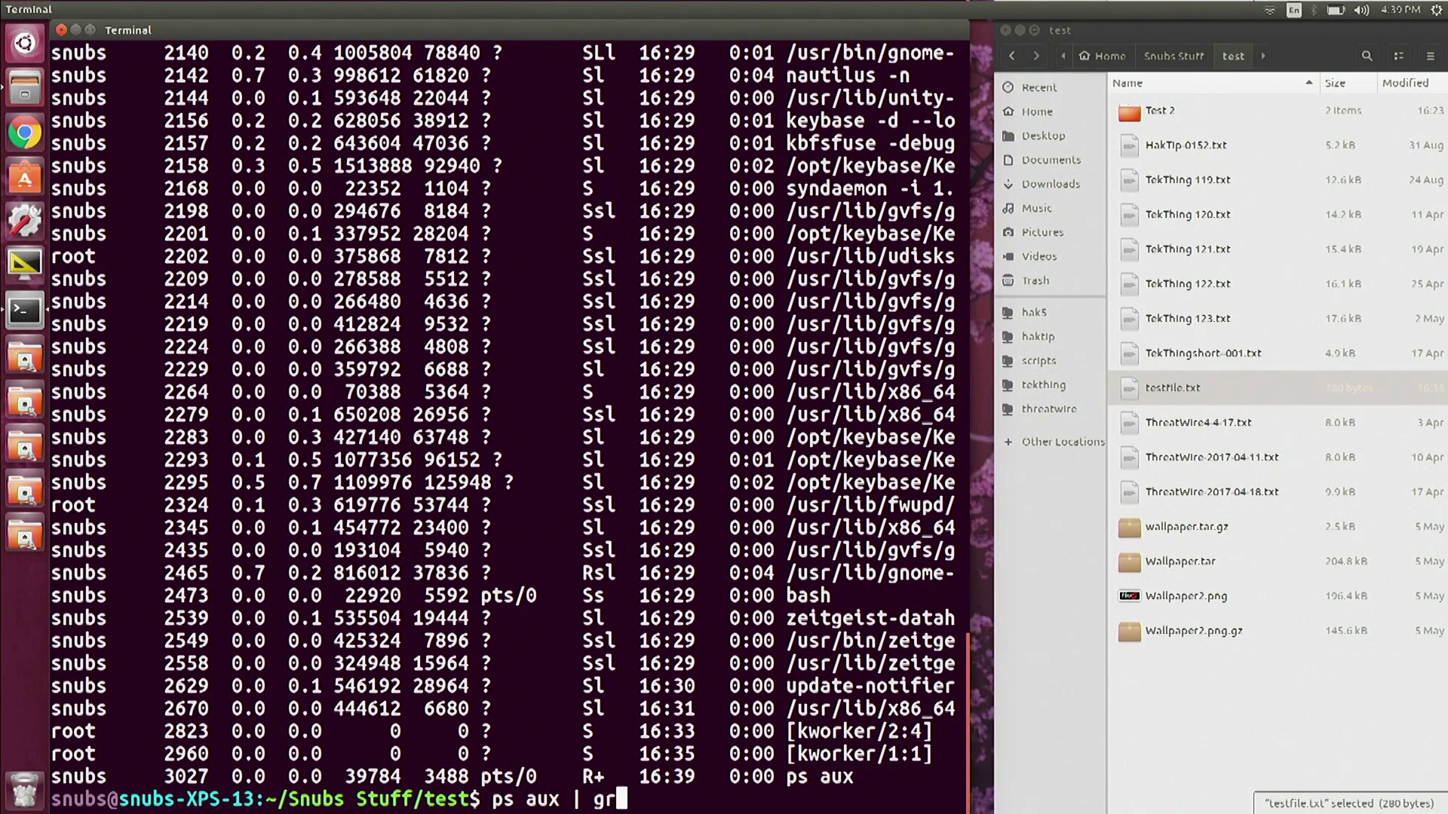
type("ep ")
type("chrome")
Step: Search ps aux output for chrome, then launch and minimize Google Chrome
key("Return")
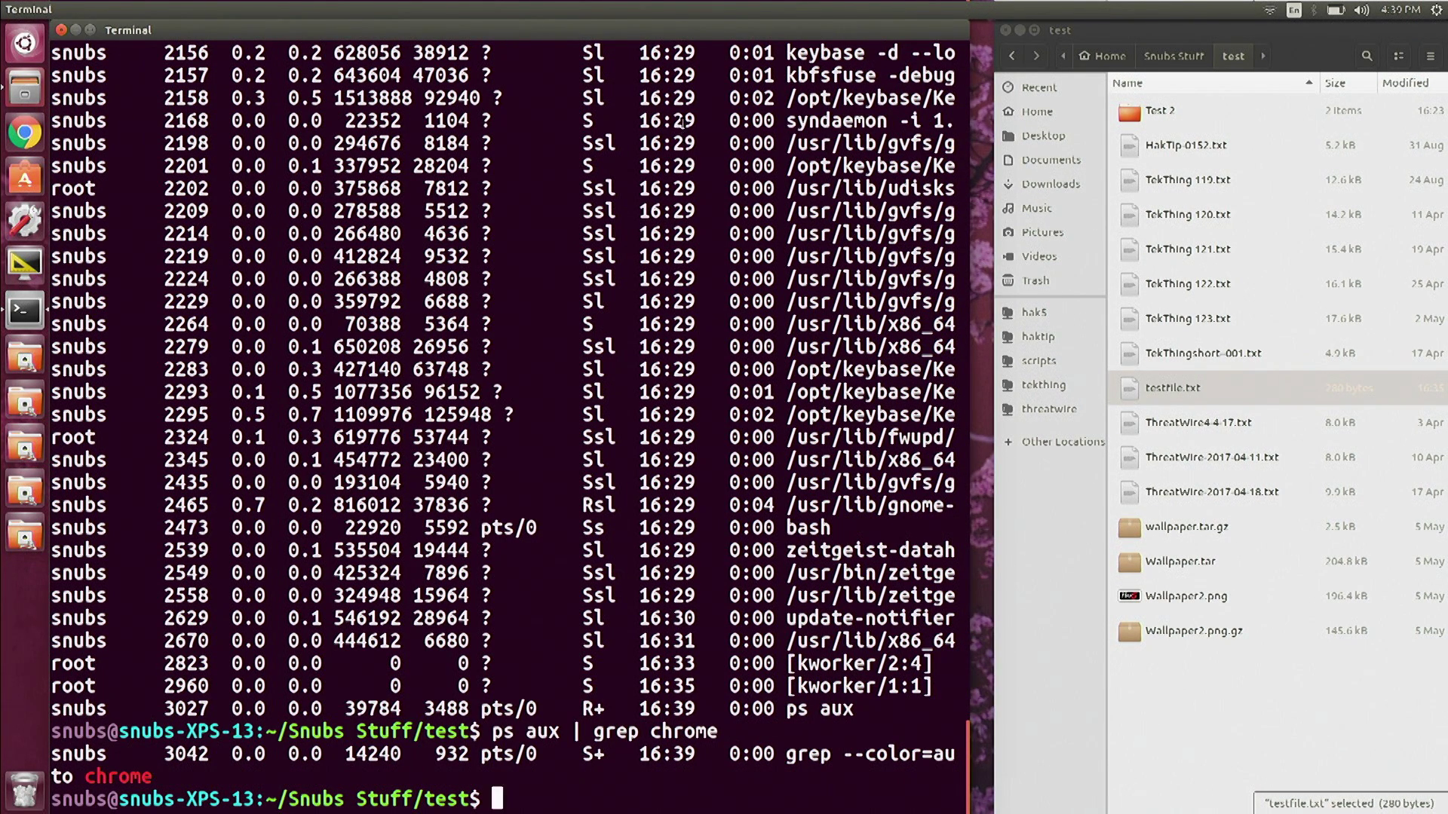
left_click(22, 136)
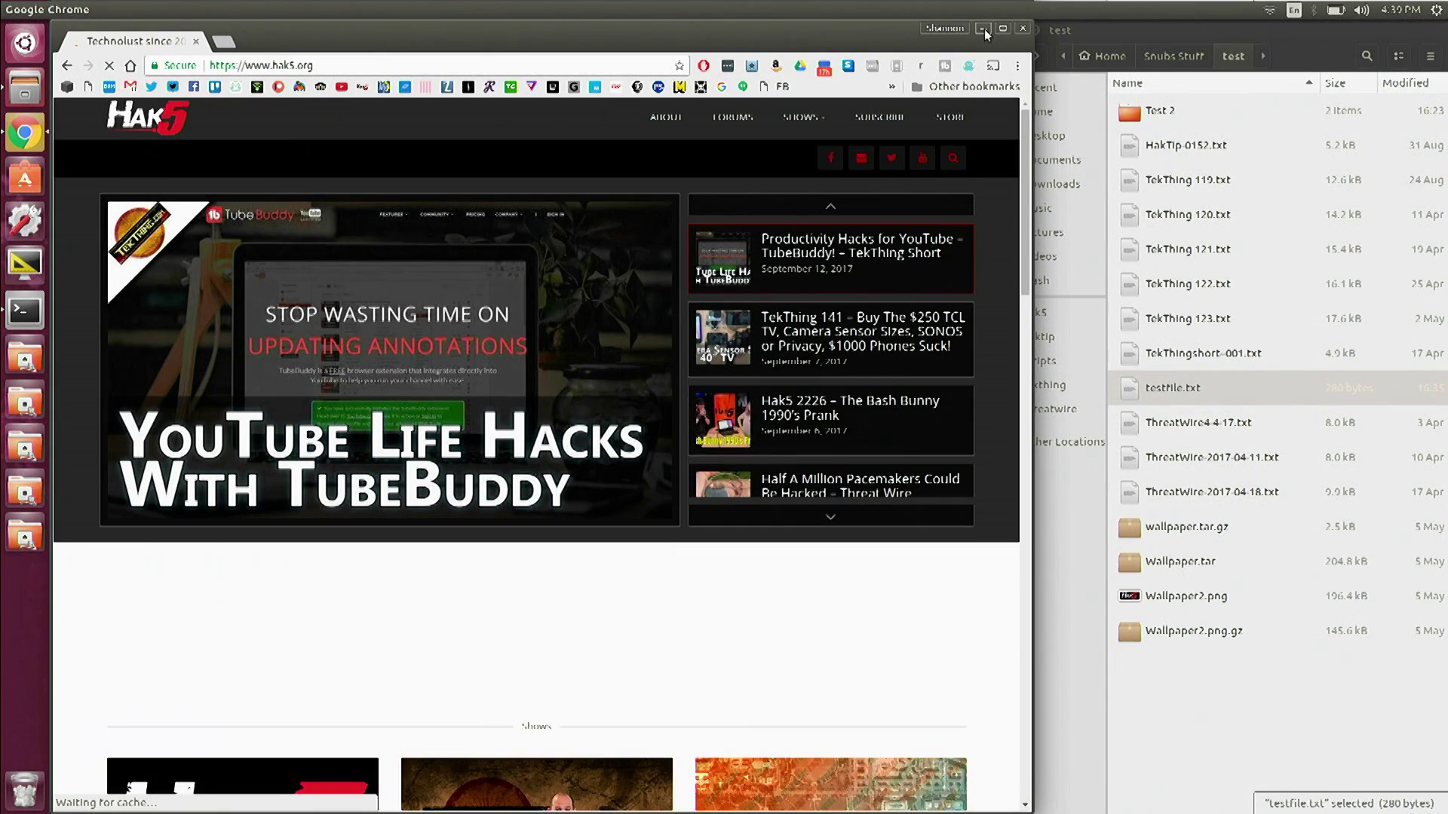
left_click(985, 27)
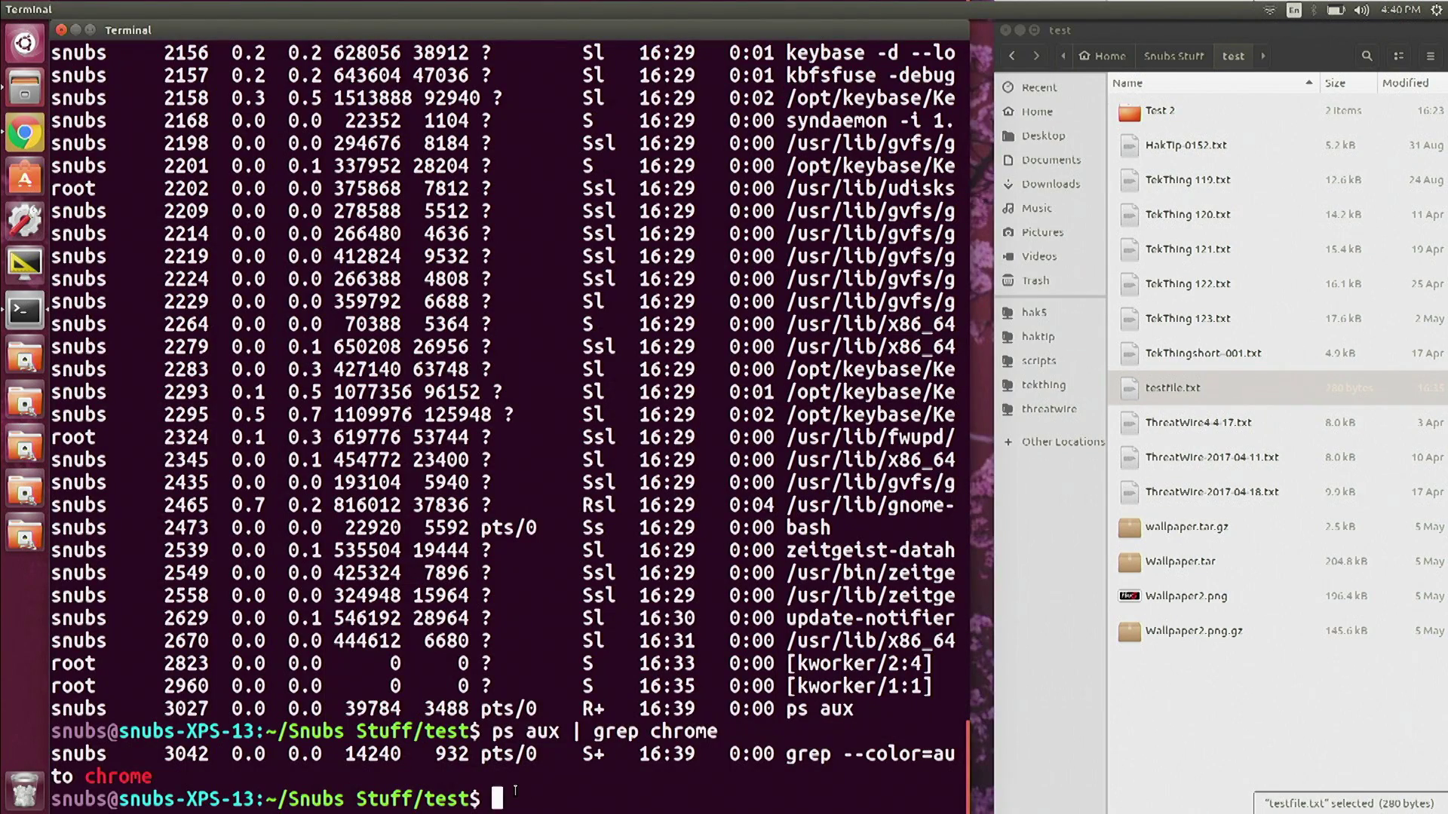
Step: Rerun ps aux | grep chrome to list Chrome's processes, then recall it and strip the filter
key("Up")
key("Up")
key("Down")
key("Return")
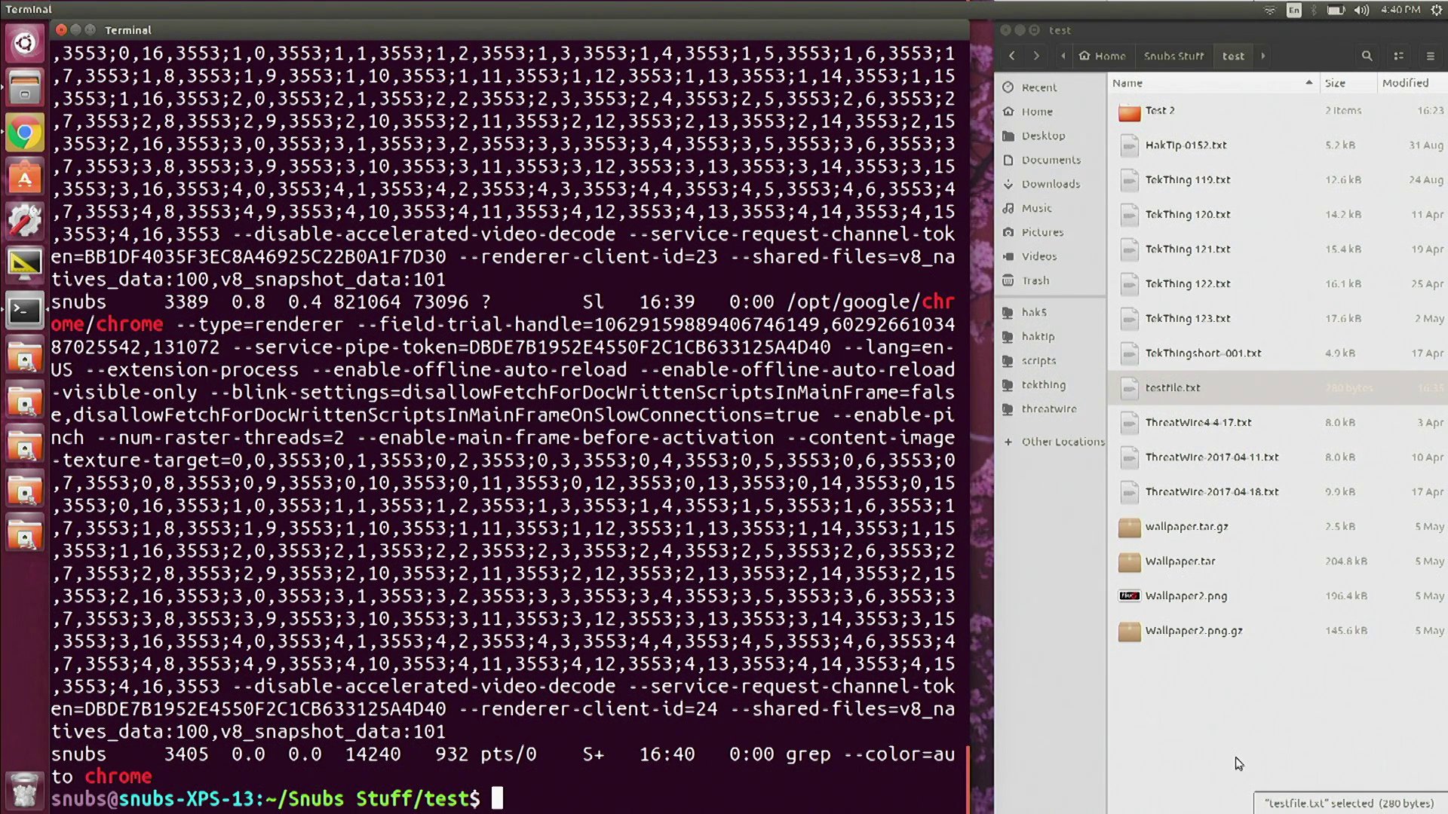
key("Up")
key("BackSpace")
key("BackSpace")
key("BackSpace")
type("f")
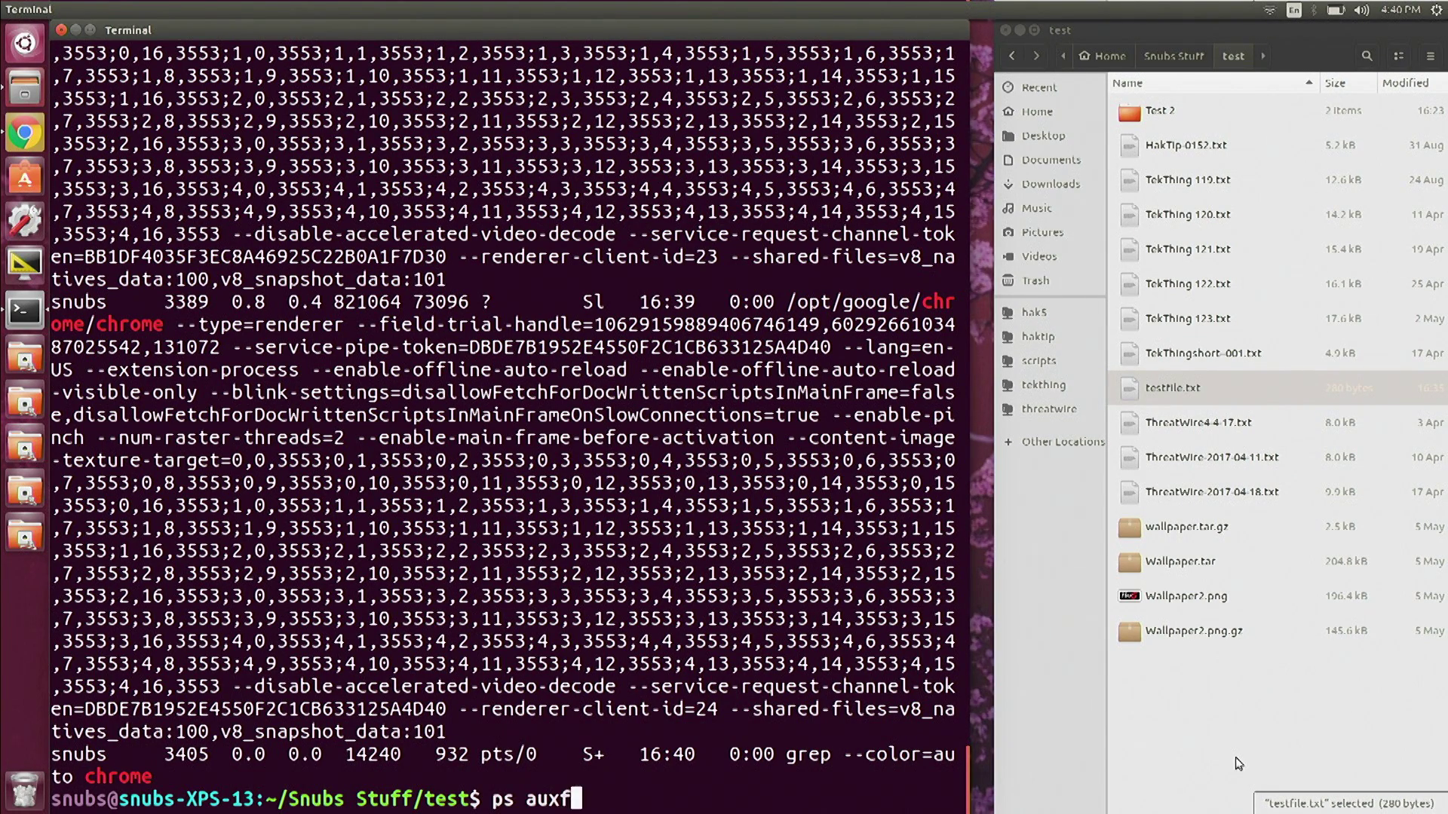
Step: Run ps auxf in a maximized terminal and select the Keybase lines in the tree
key("Return")
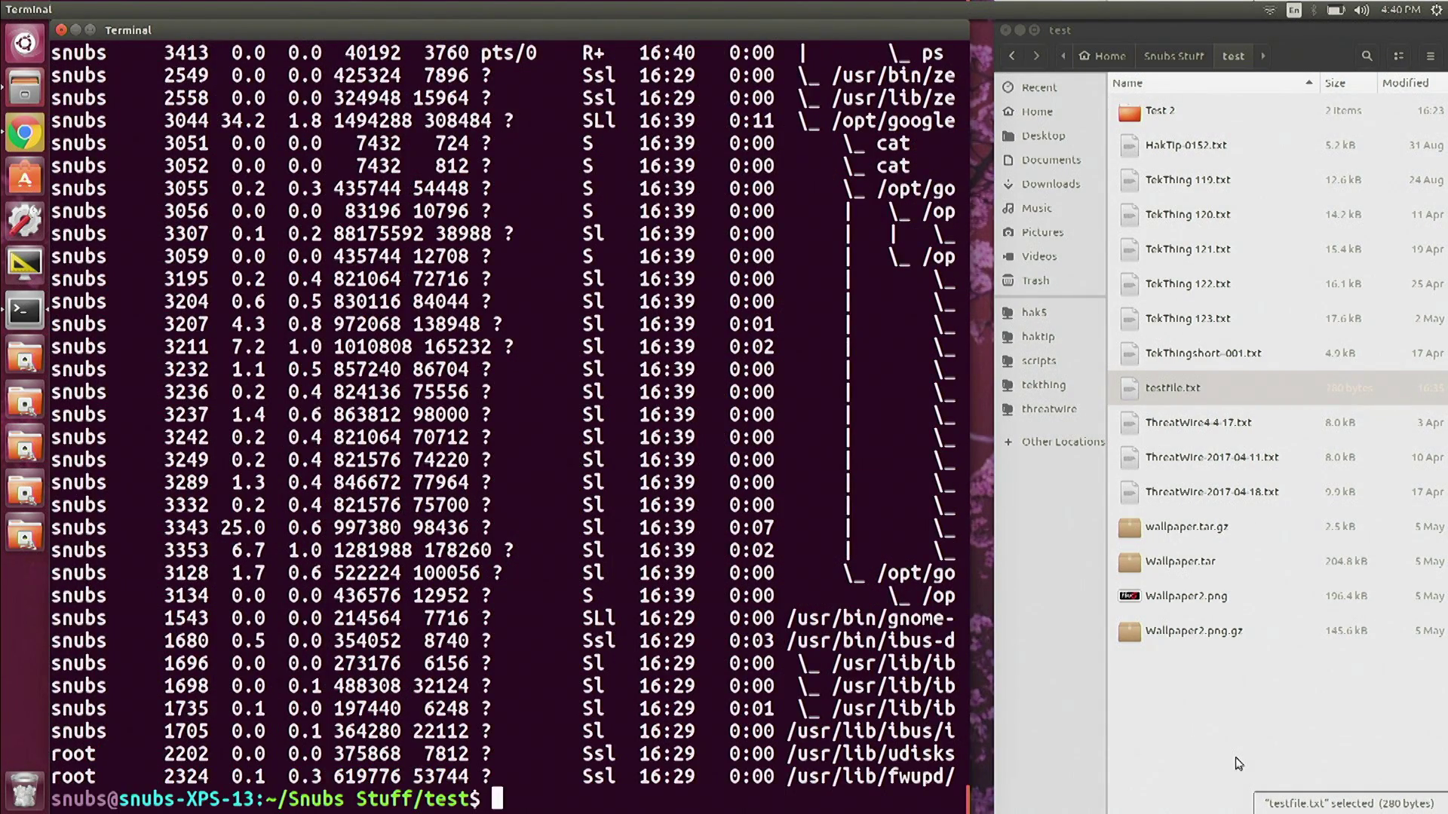
key("ctrl+super+Up")
scroll(733, 476, "up", 5)
scroll(735, 476, "up", 5)
scroll(734, 475, "up", 3)
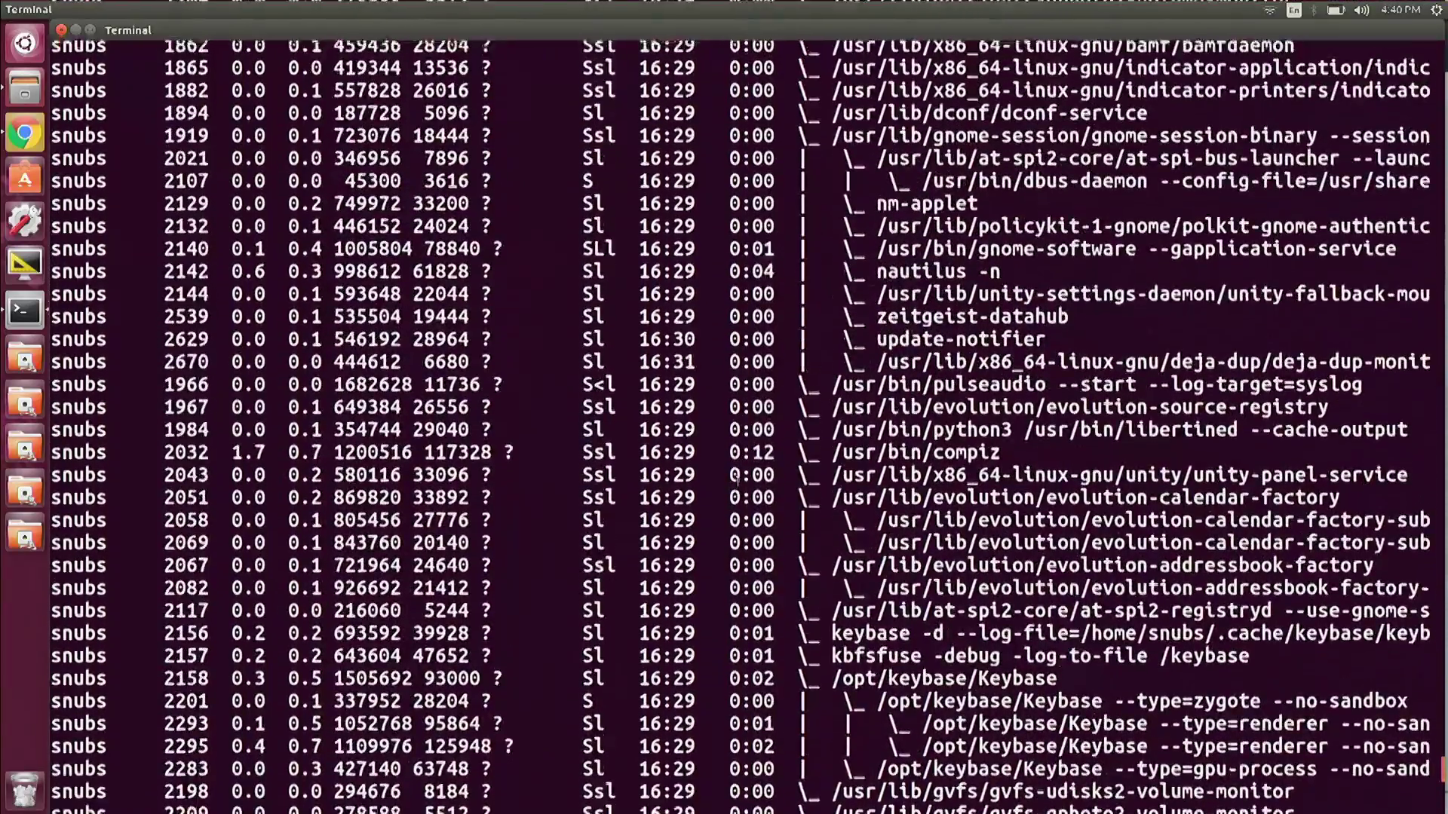
scroll(735, 475, "down", 1)
scroll(737, 480, "down", 3)
scroll(736, 481, "down", 3)
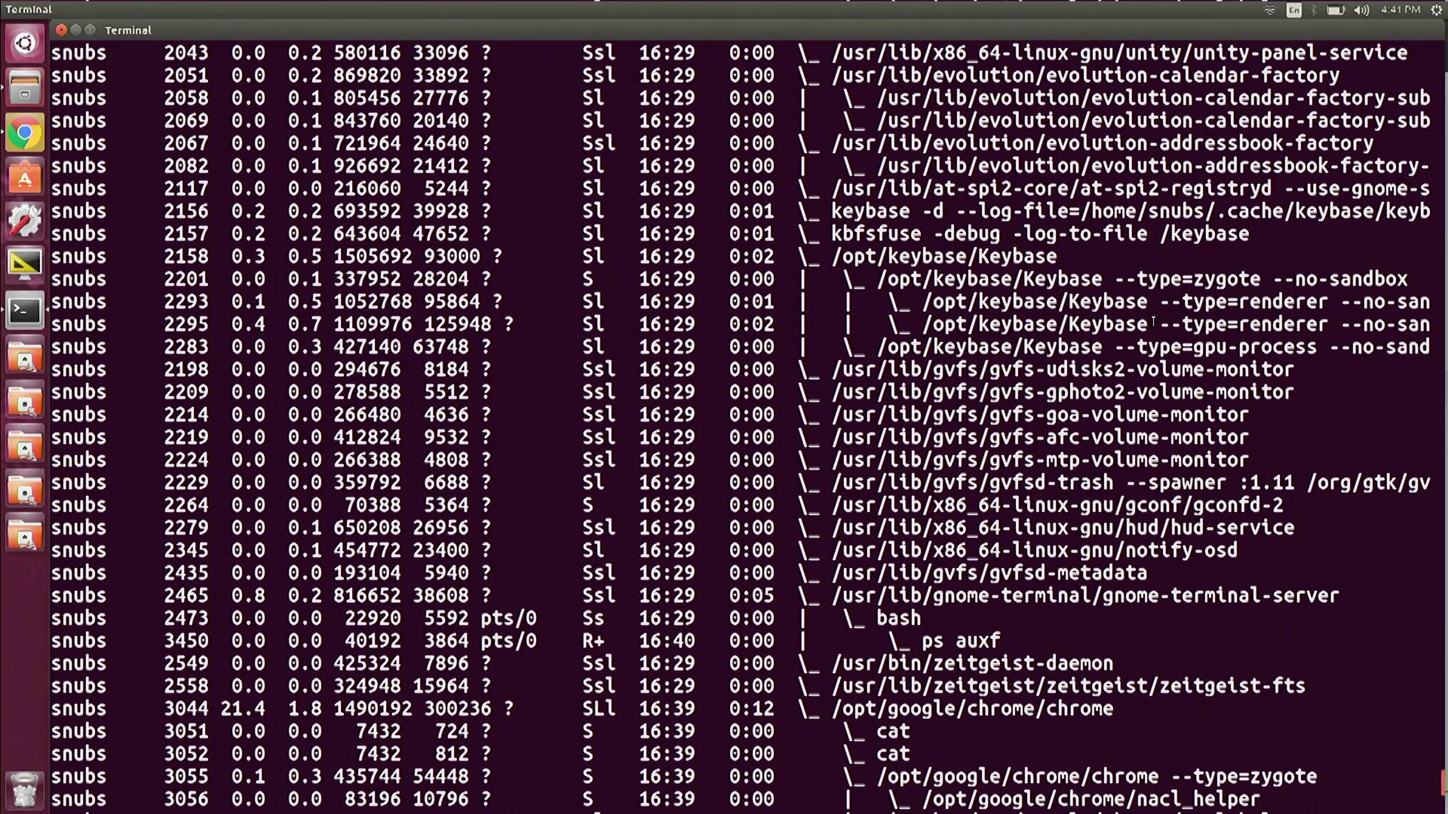
left_click_drag(1150, 323, 868, 258)
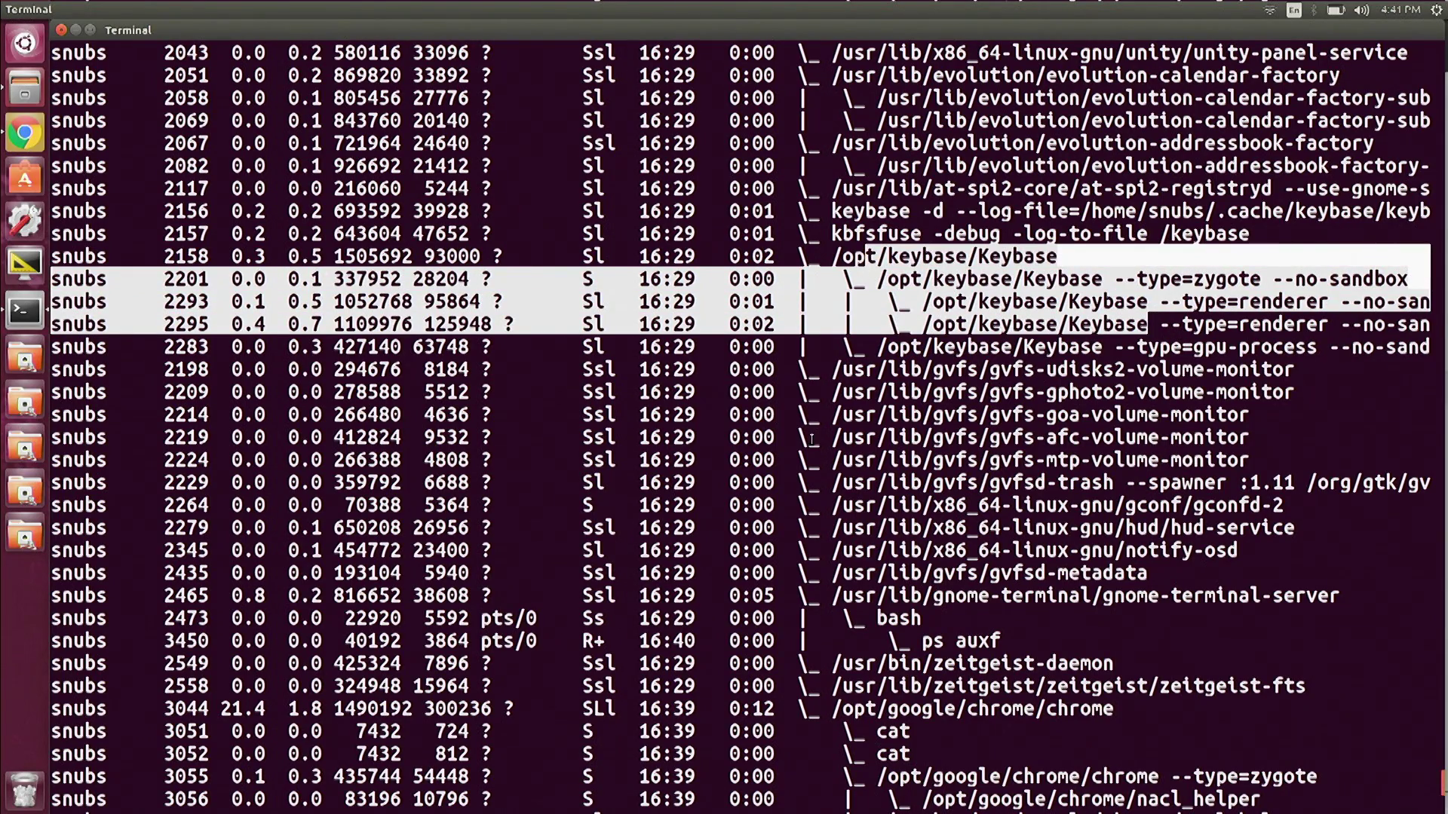
scroll(797, 481, "down", 7)
scroll(797, 481, "down", 1)
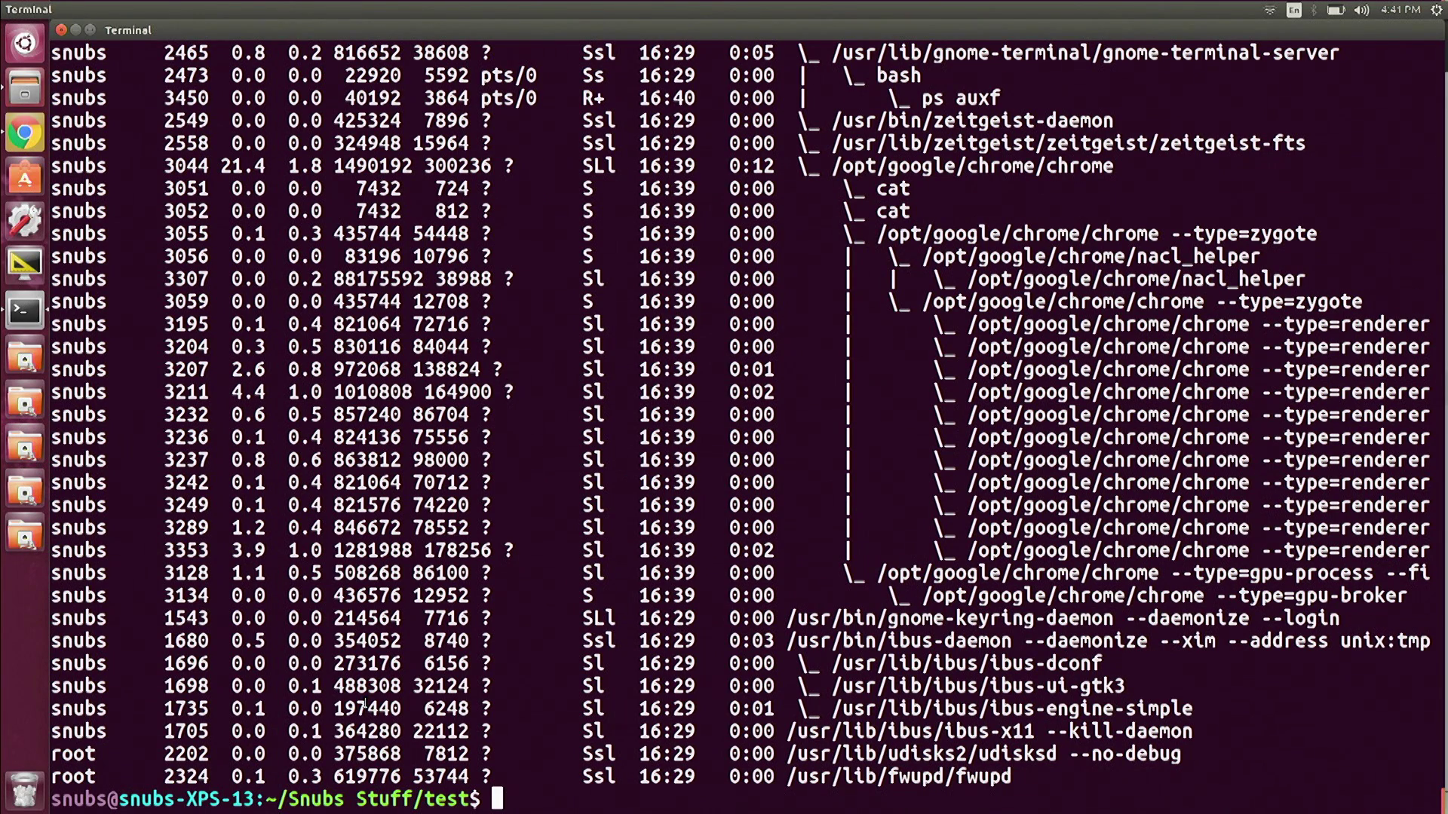
type("ps U s")
type("nubs")
Step: Run ps U snubs to list the processes owned by user snubs
key("Return")
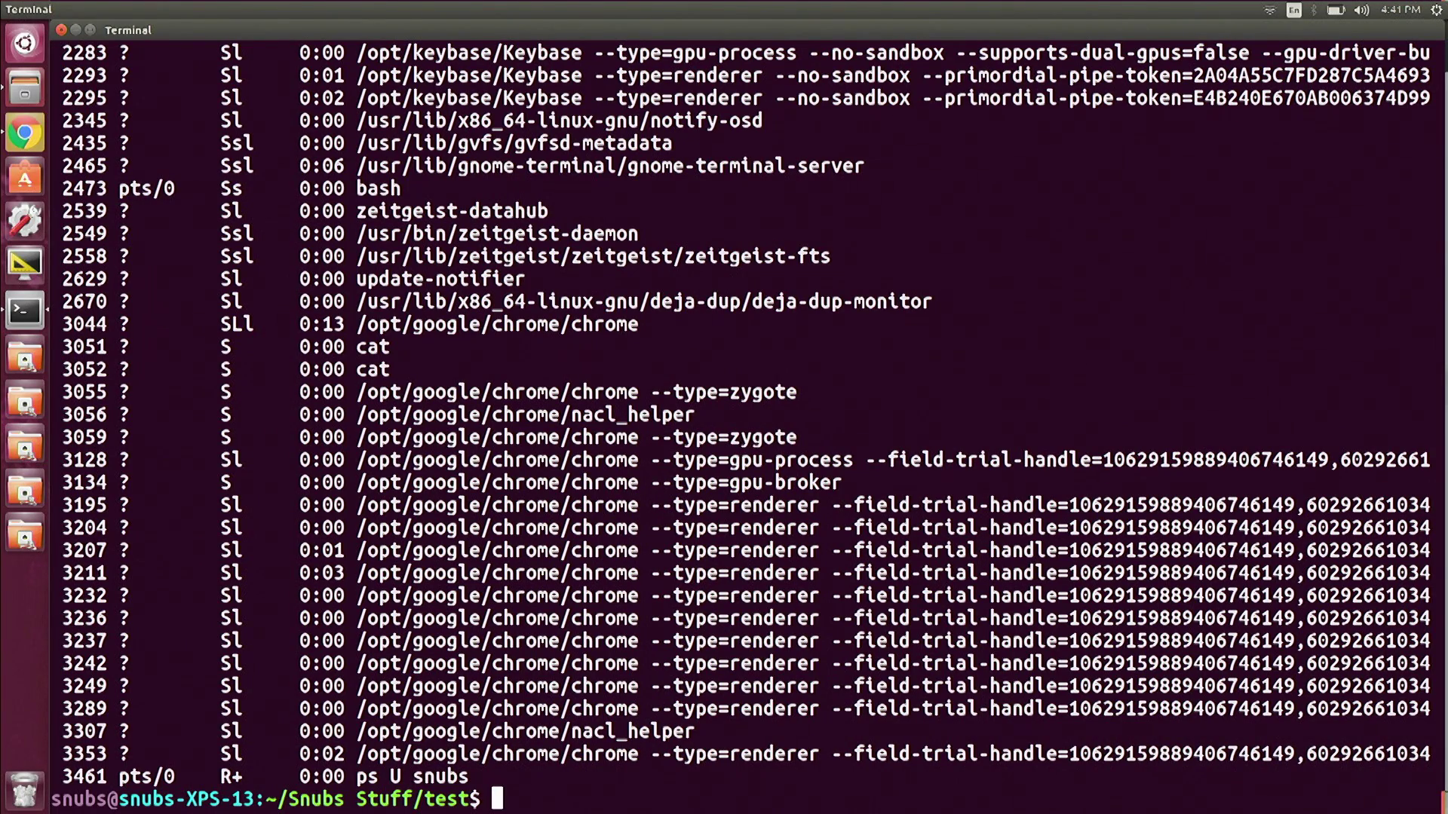
Step: Locate Keybase PID 2158 in the listing, then run kill 2158 and killall keybase
left_click_drag(360, 710, 347, 530)
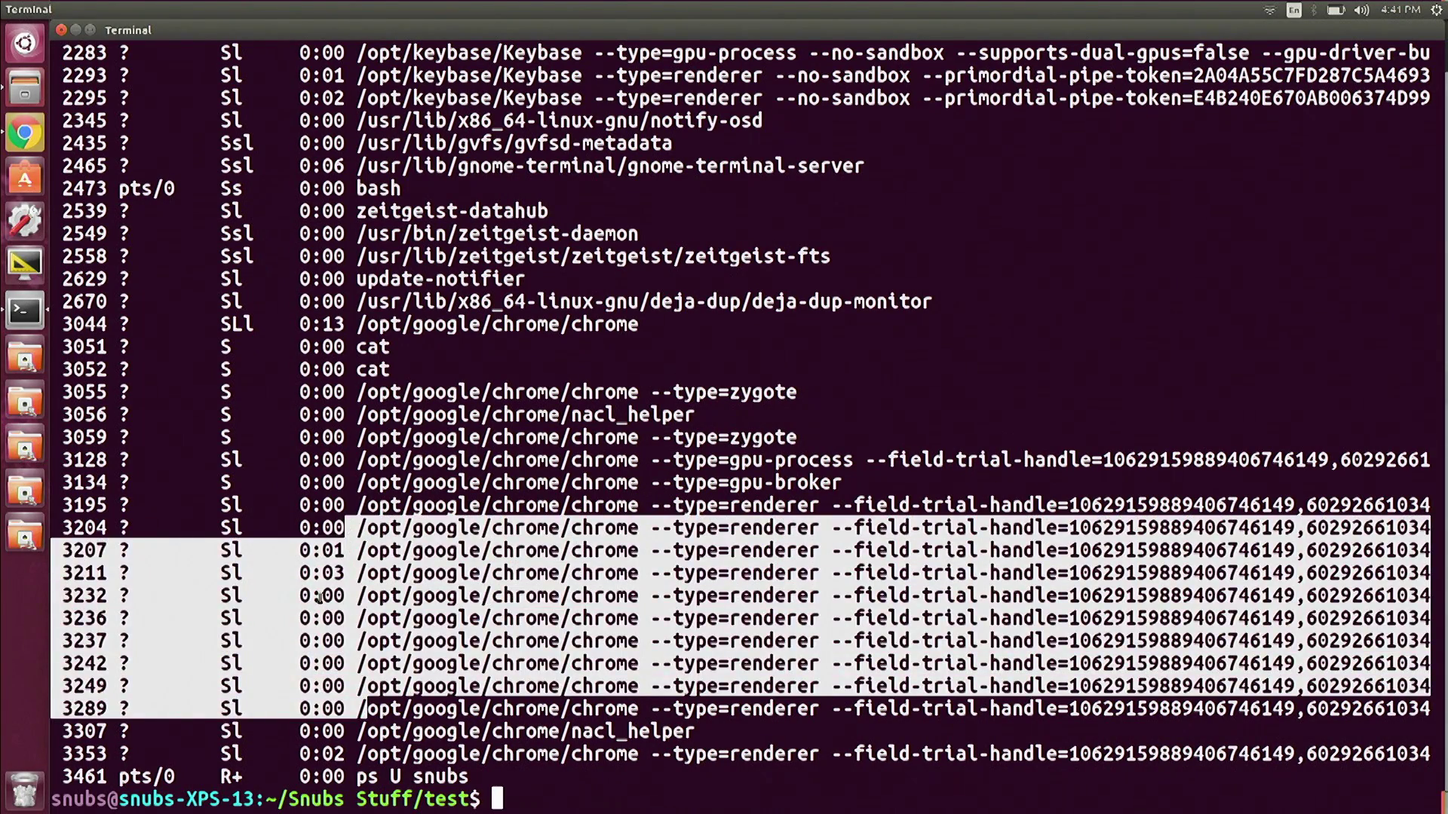
left_click(320, 597)
scroll(510, 291, "up", 10)
left_click_drag(511, 292, 169, 297)
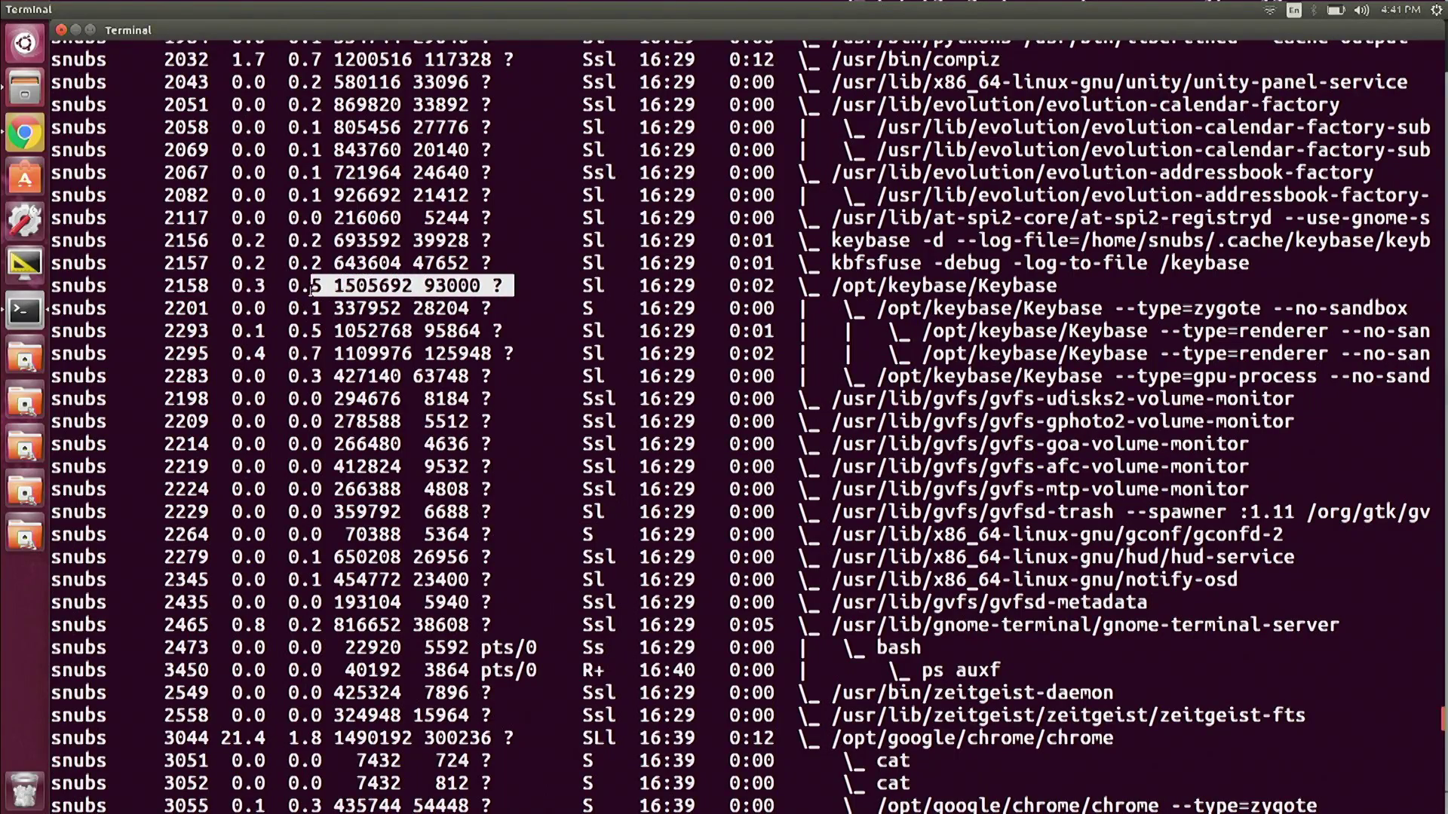
left_click(168, 297)
scroll(450, 498, "down", 10)
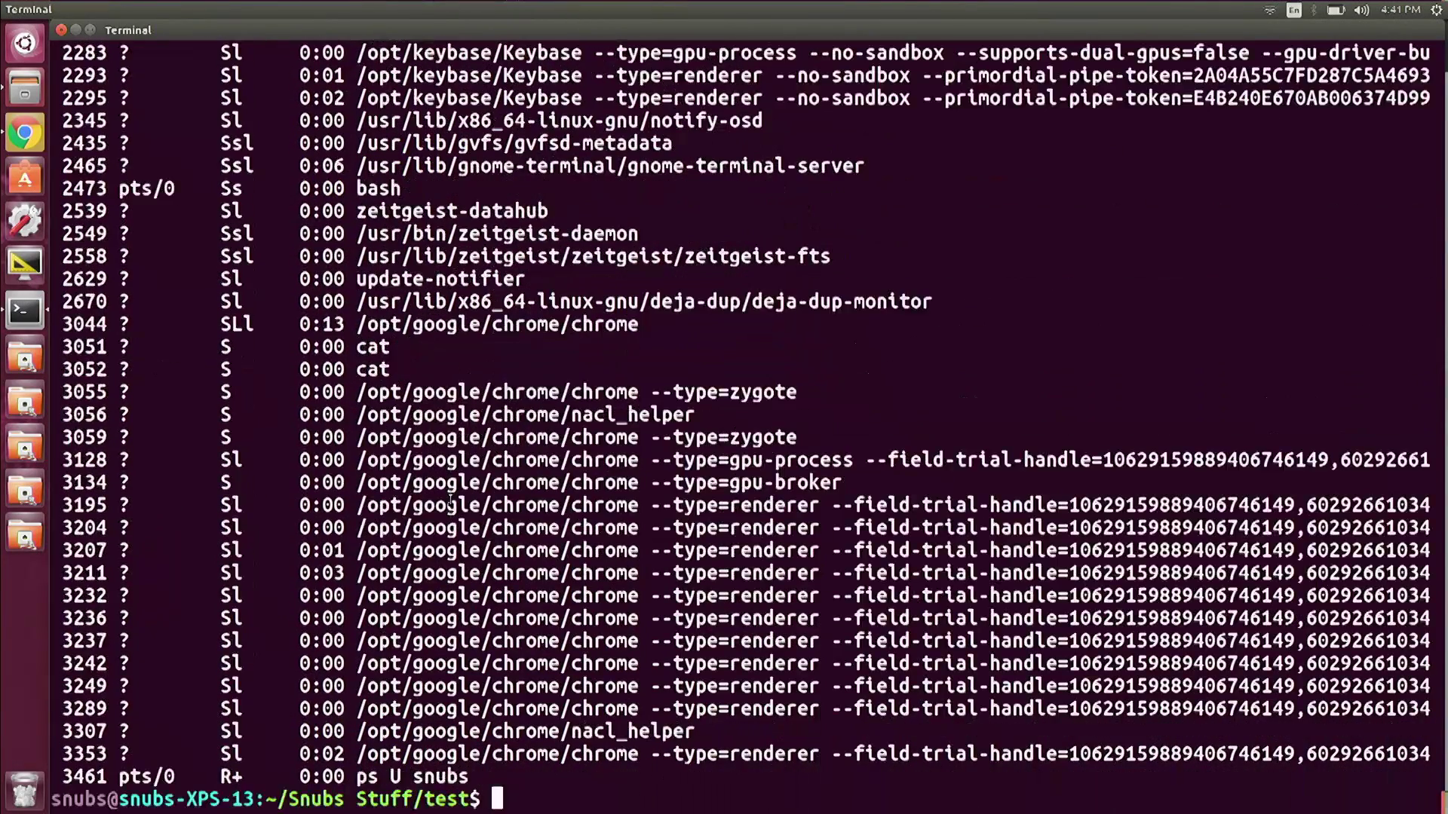
type("kill ")
type("2158")
key("Return")
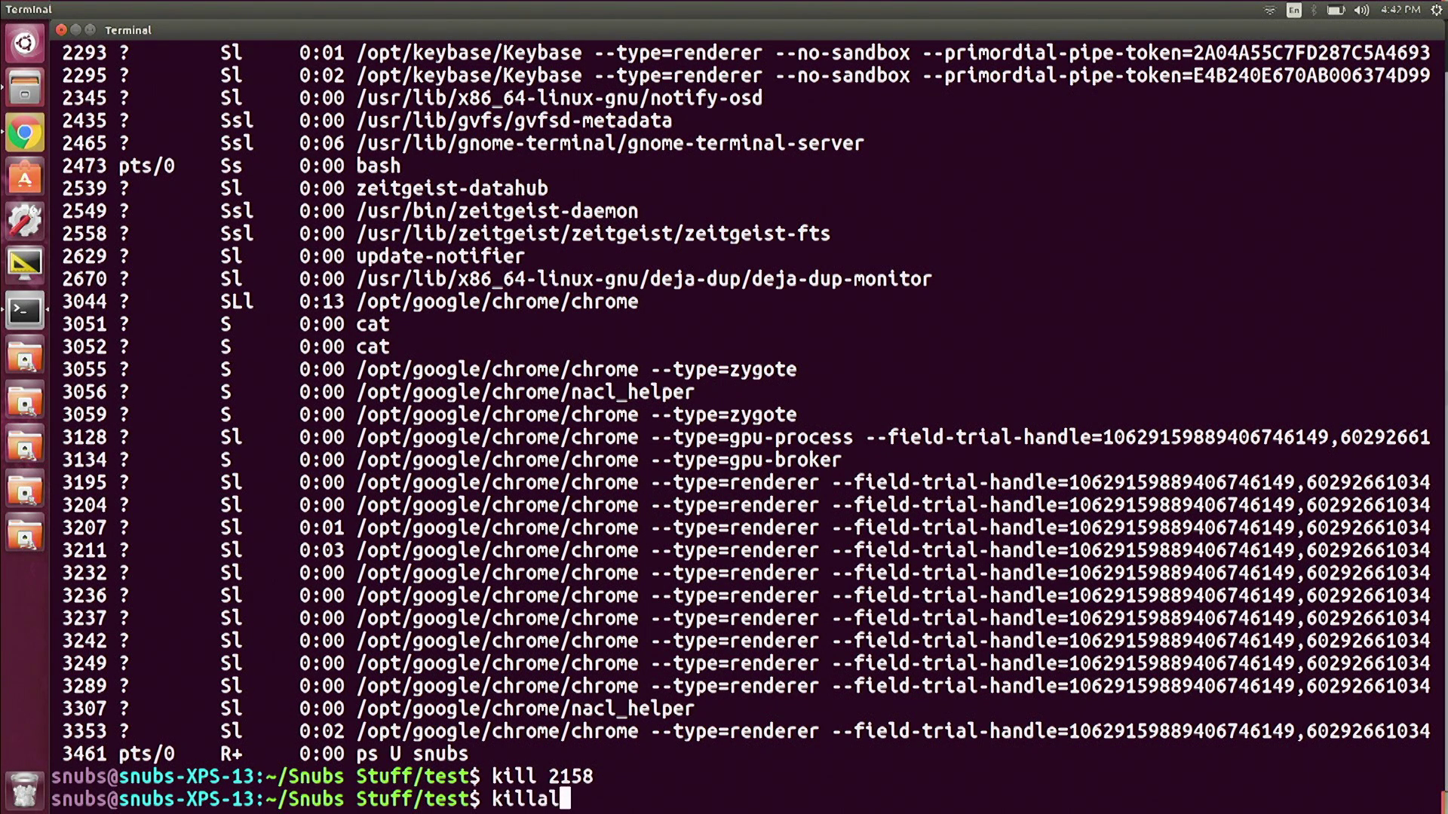
key("Return")
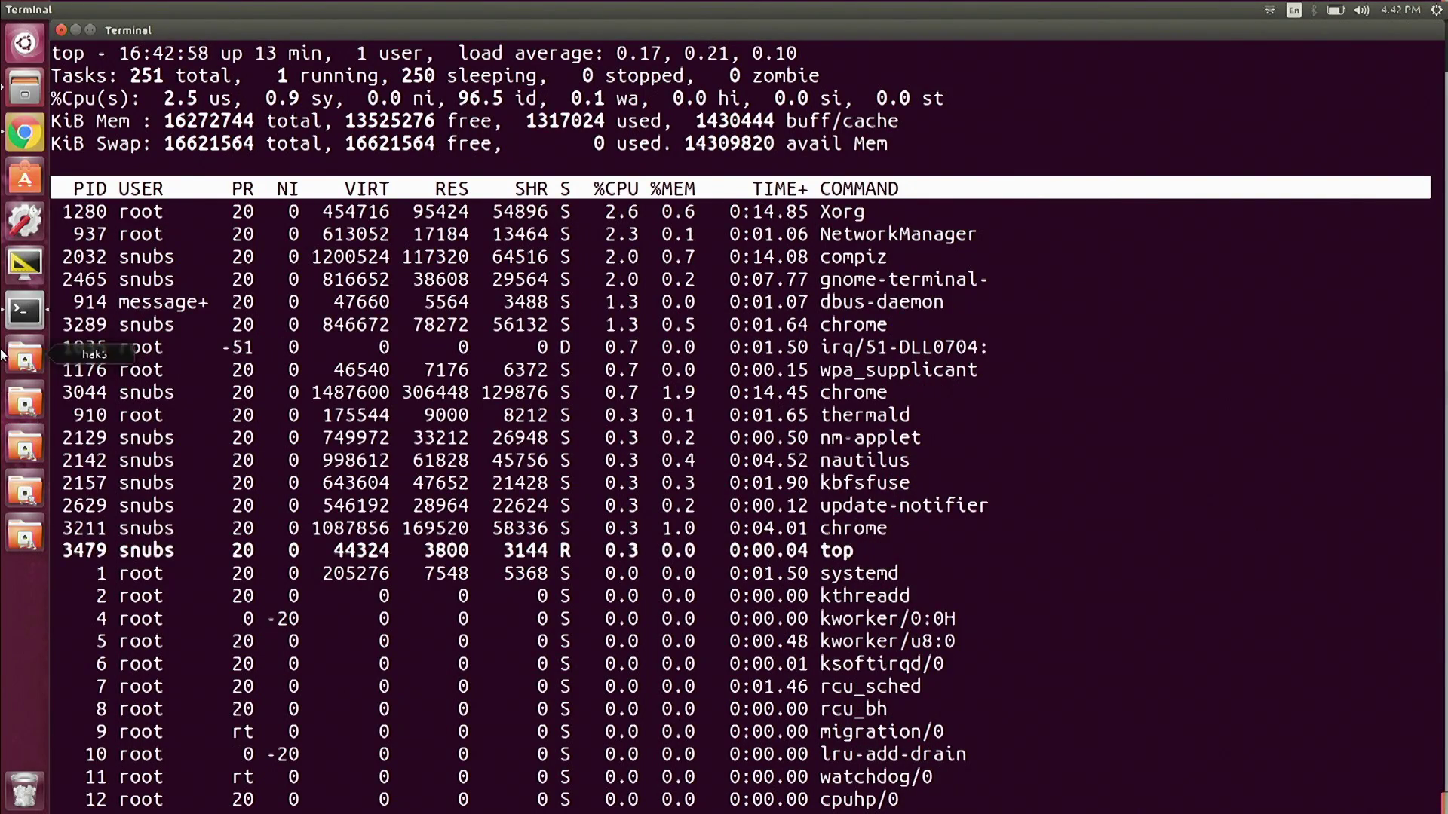
Step: Alternate between Chrome's YouTube channel page and top until Chrome leads CPU use
key("alt+Tab")
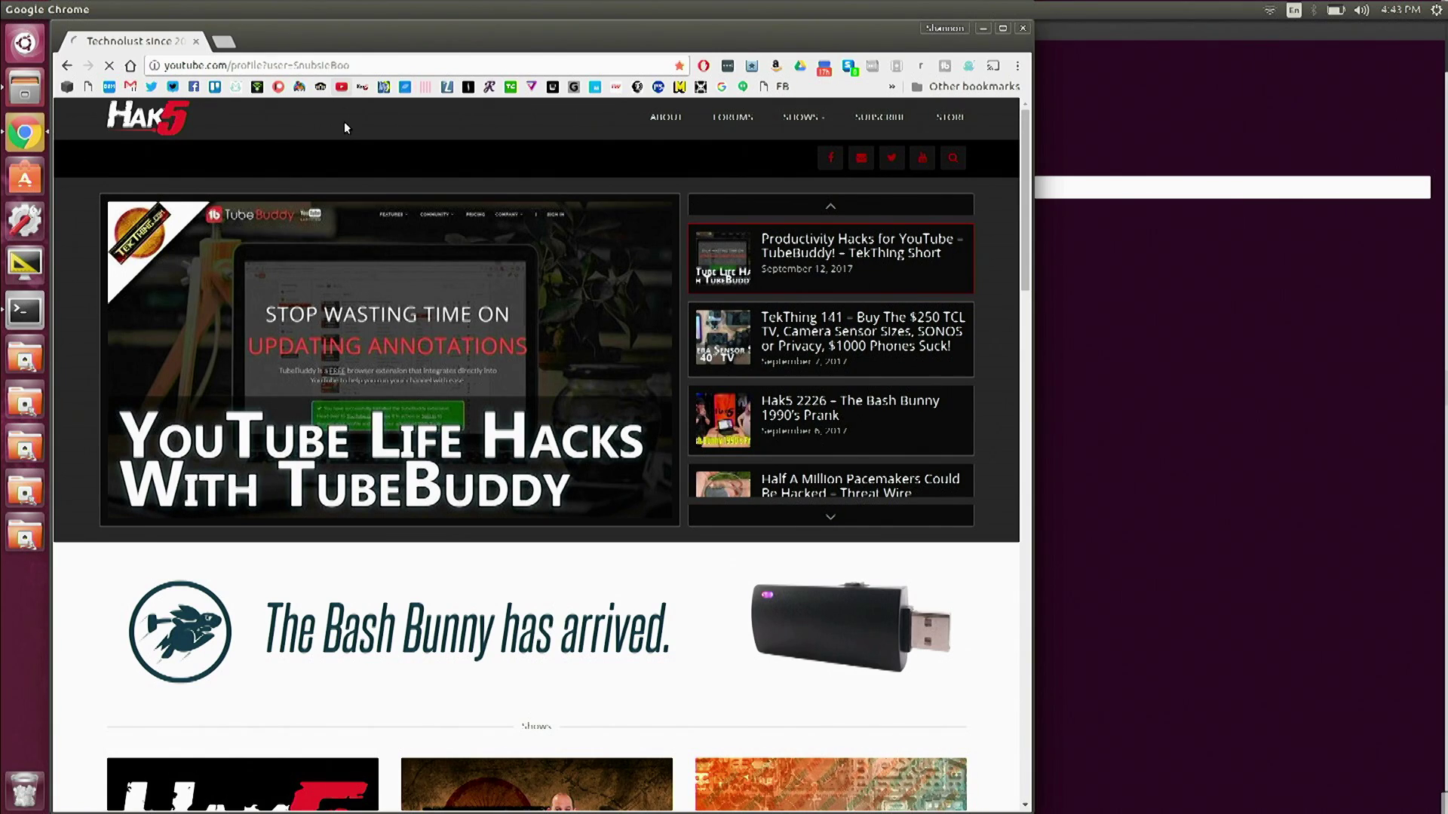
key("alt+Tab")
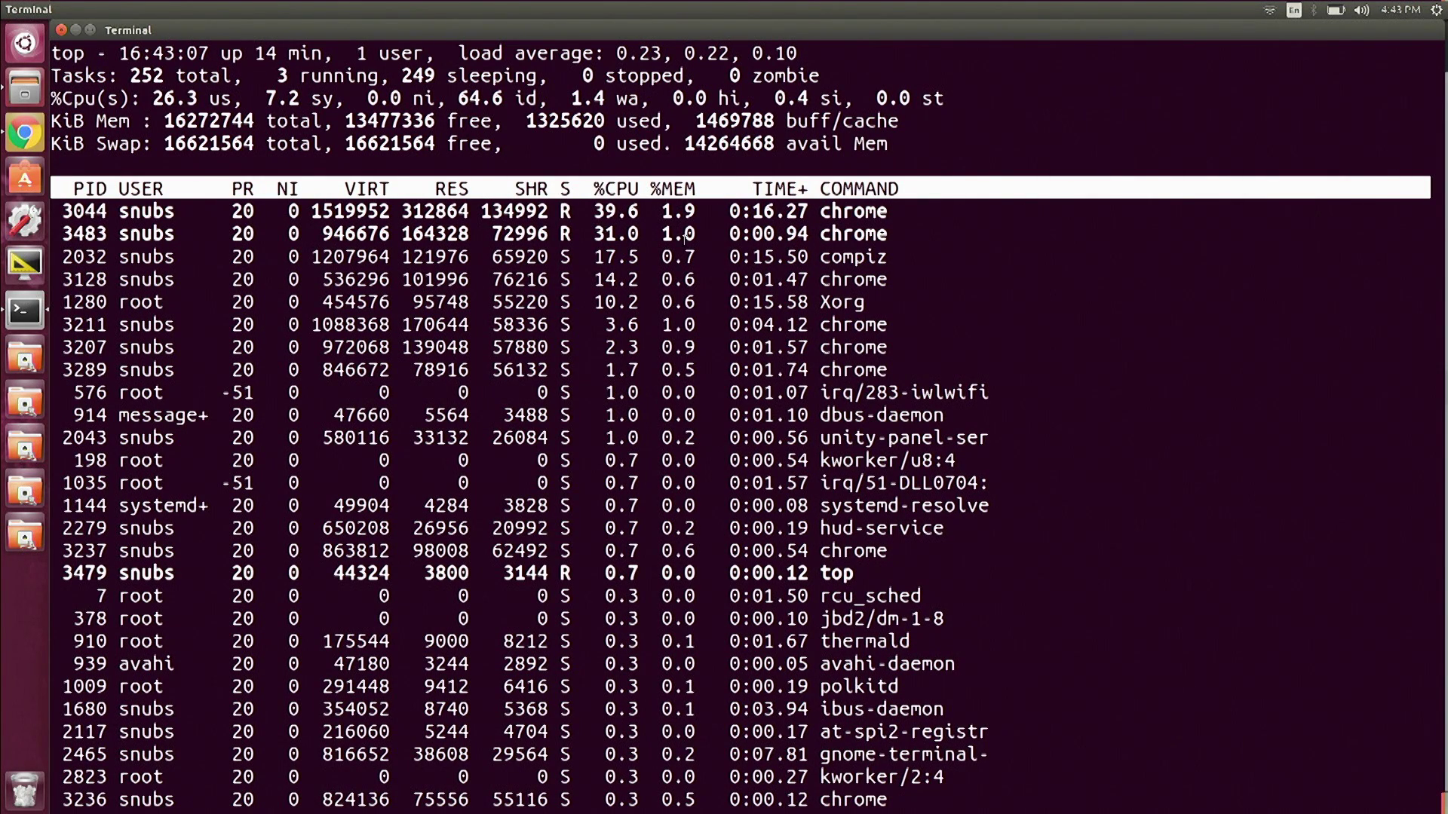
key("alt+Tab")
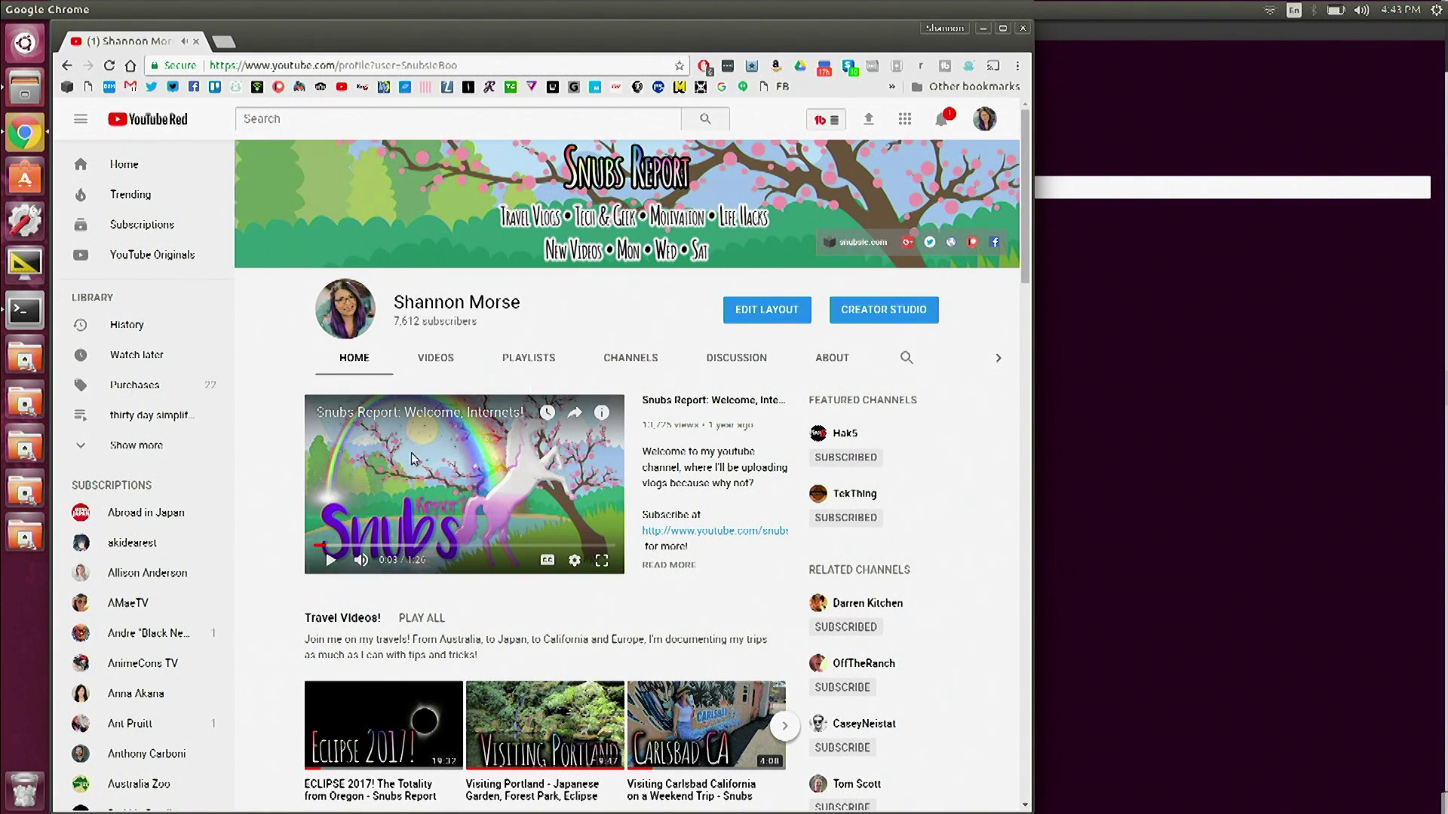
key("alt+Tab")
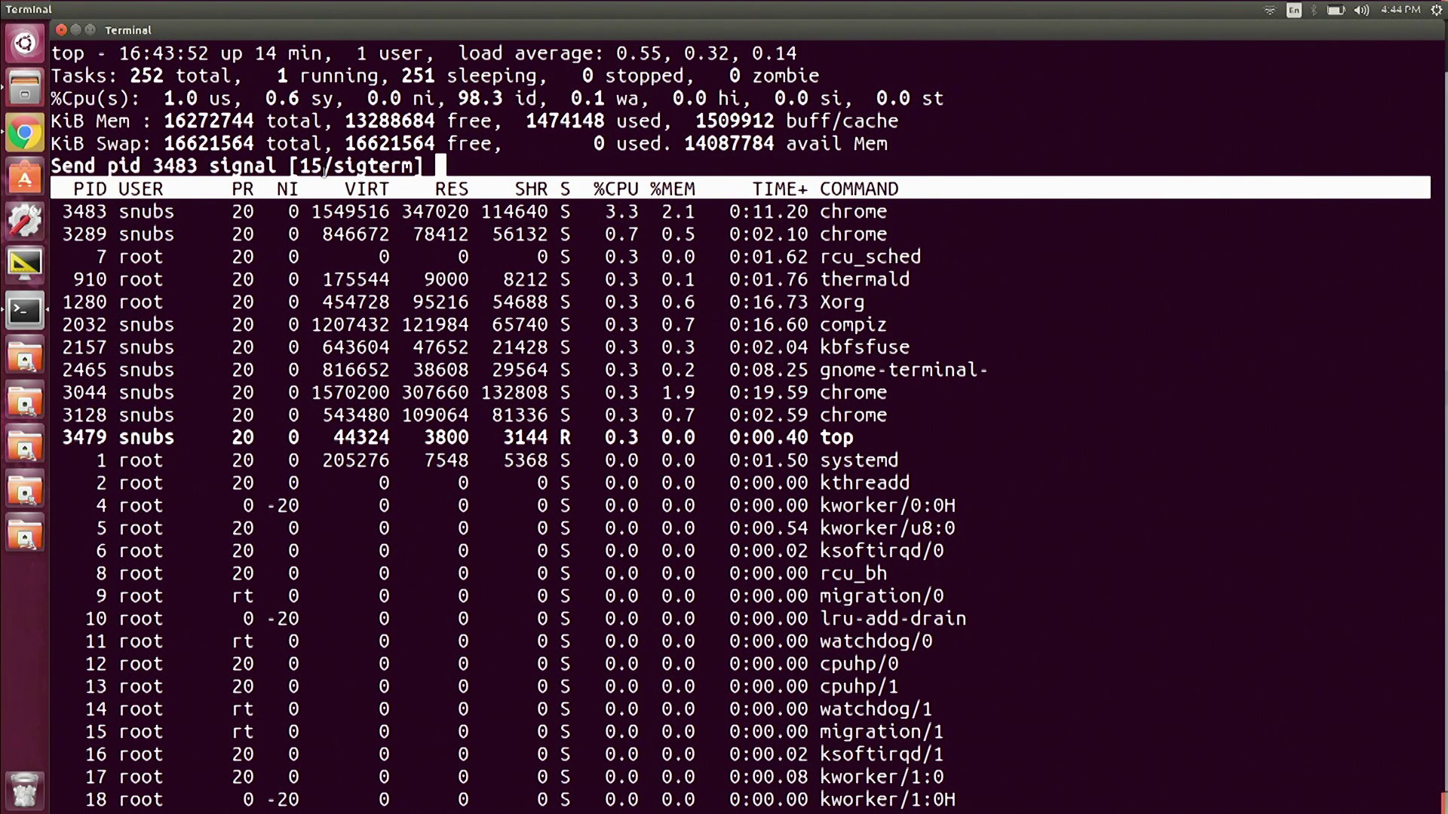
Step: Send SIGTERM to Chrome process 3483 from top's kill prompt
key("Return")
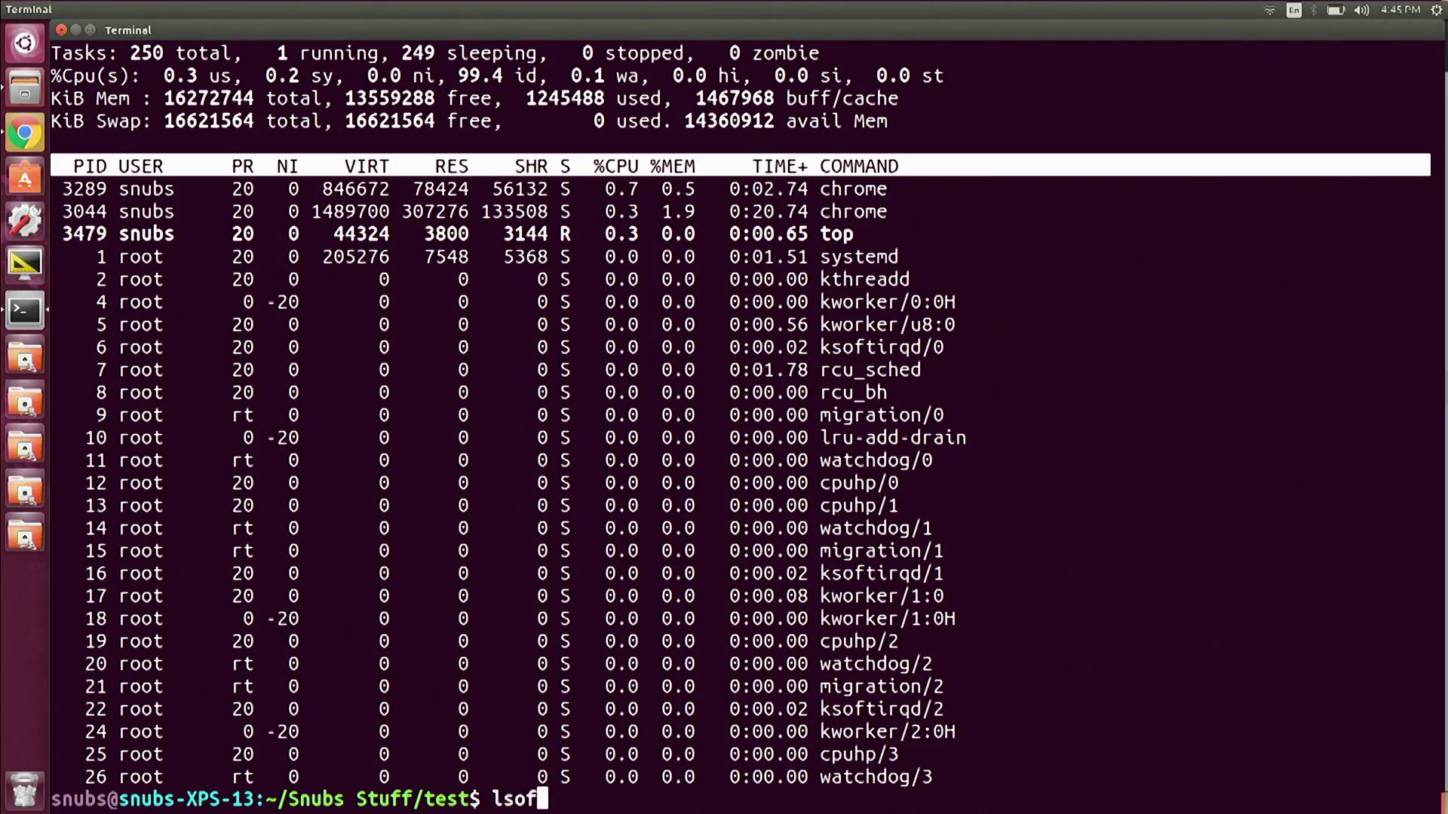
type("-u snubs")
Step: Run lsof for all open files, then lsof -u snubs for the user's files
key("Return")
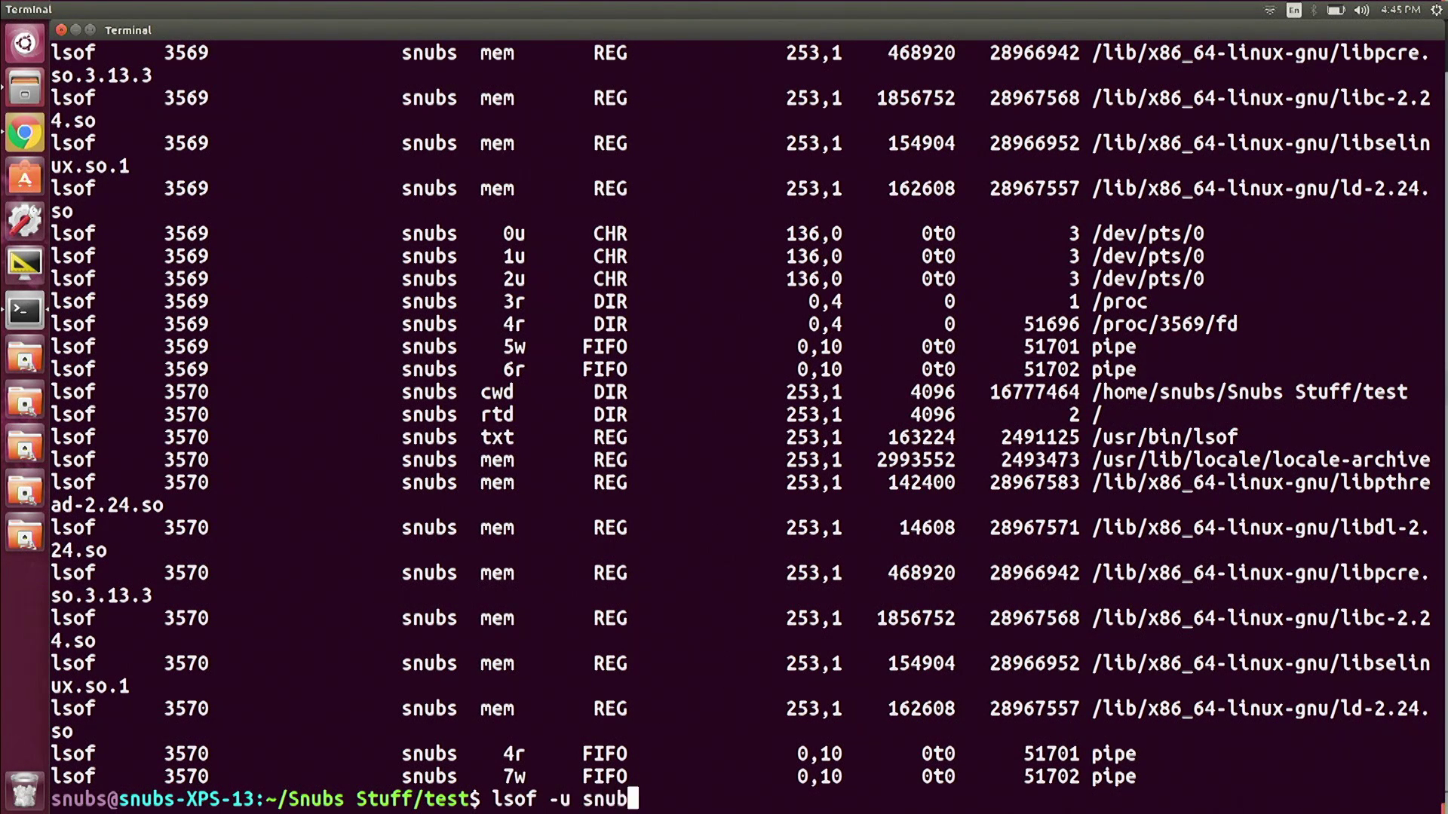
key("Return")
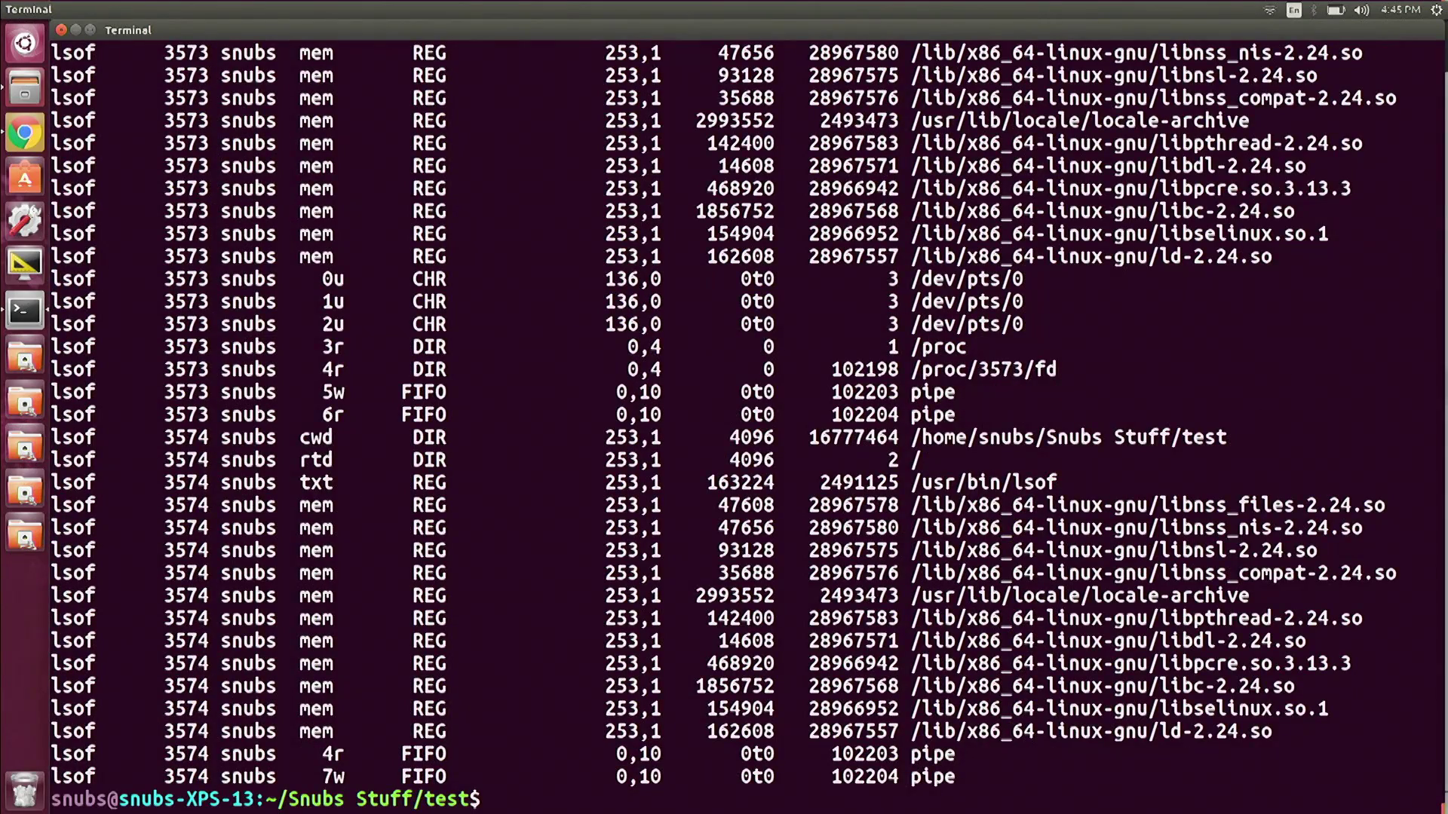